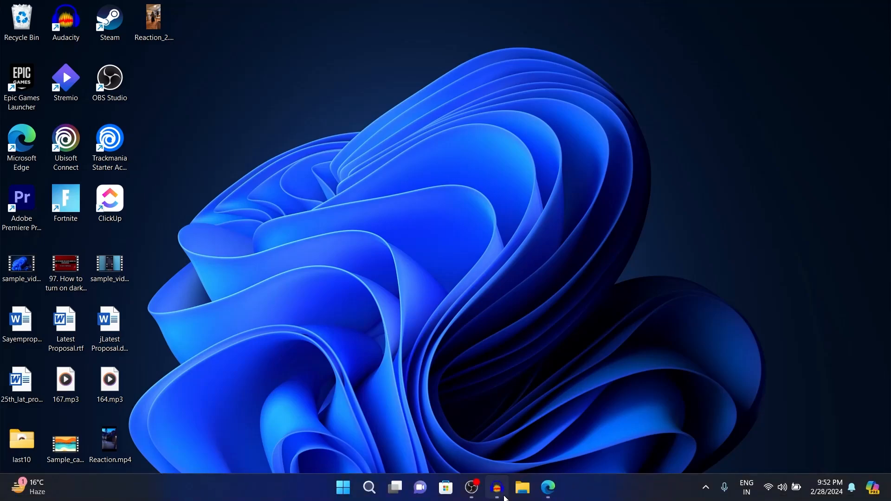
Step: Switch to Microsoft Edge, search the web for "shopify login", and return to the already open Shopify store admin
{"action": "mouse_move", "coordinate": [553, 494]}
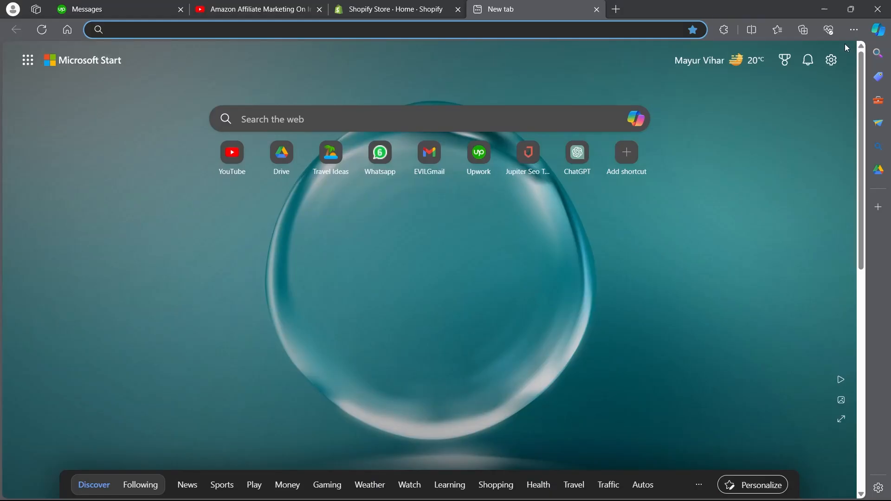
{"action": "left_click", "coordinate": [267, 30]}
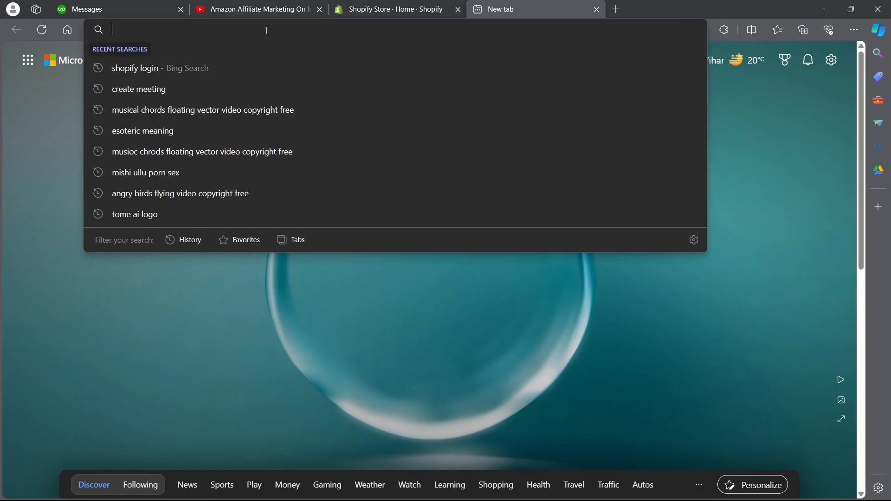
{"action": "left_click", "coordinate": [176, 73]}
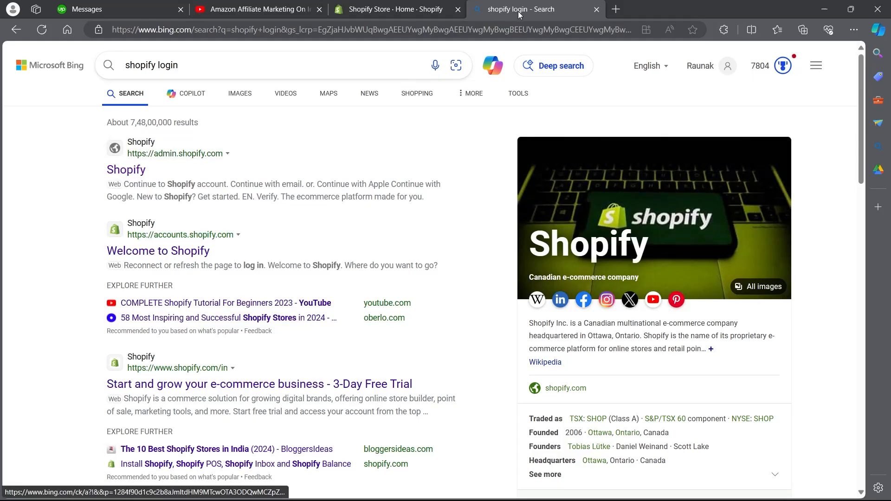
{"action": "left_click", "coordinate": [596, 10]}
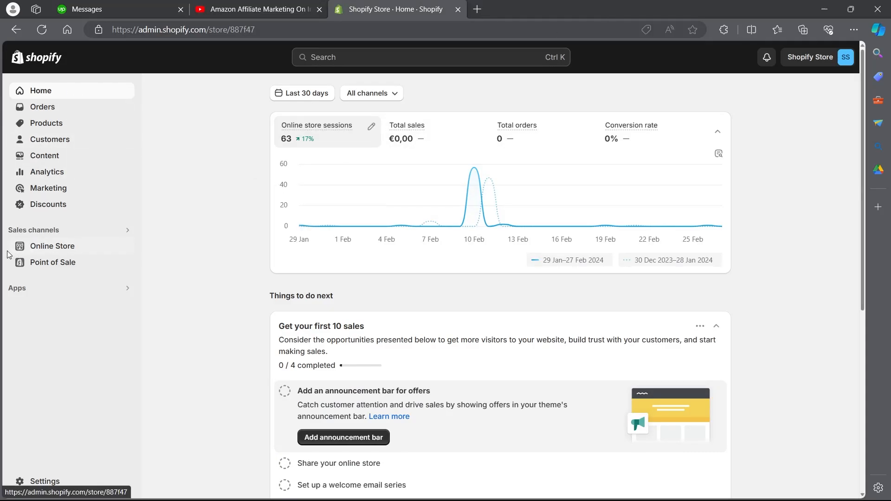
Step: Publish the Studio theme from the online store's theme library
{"action": "left_click", "coordinate": [50, 253]}
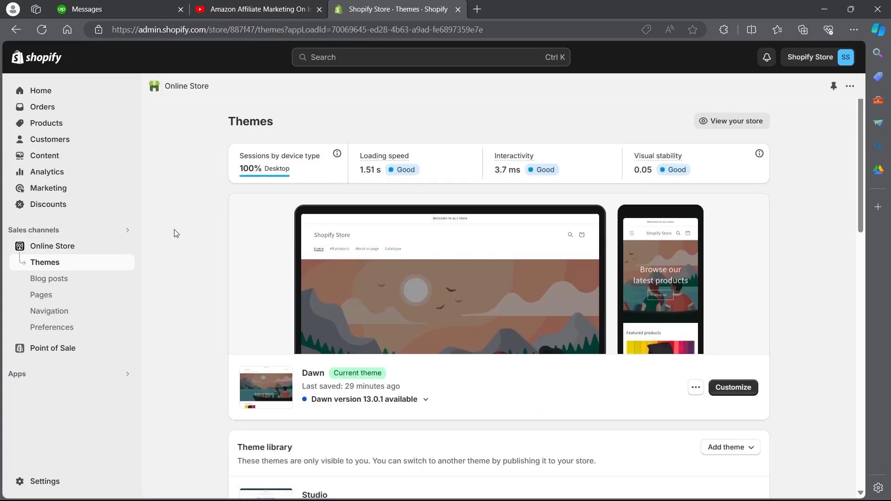
{"action": "middle_click", "coordinate": [188, 272]}
{"action": "scroll", "coordinate": [687, 252], "scroll_direction": "up", "scroll_amount": 3}
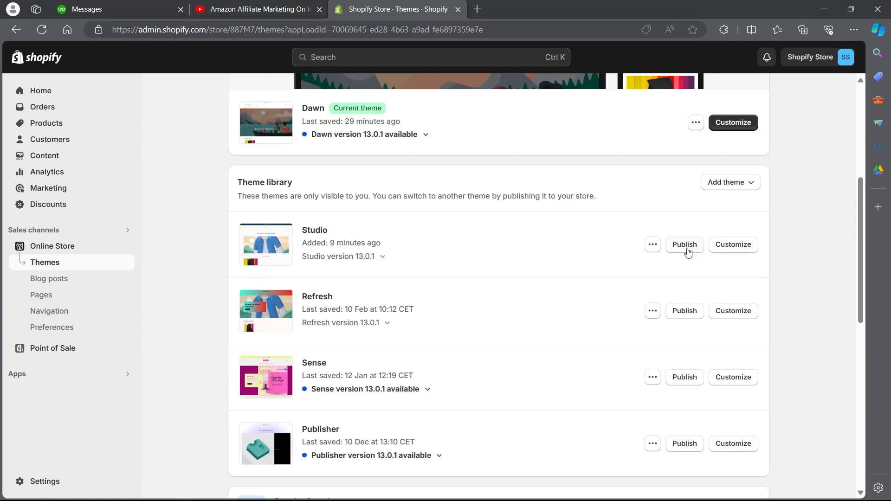
{"action": "left_click", "coordinate": [685, 247]}
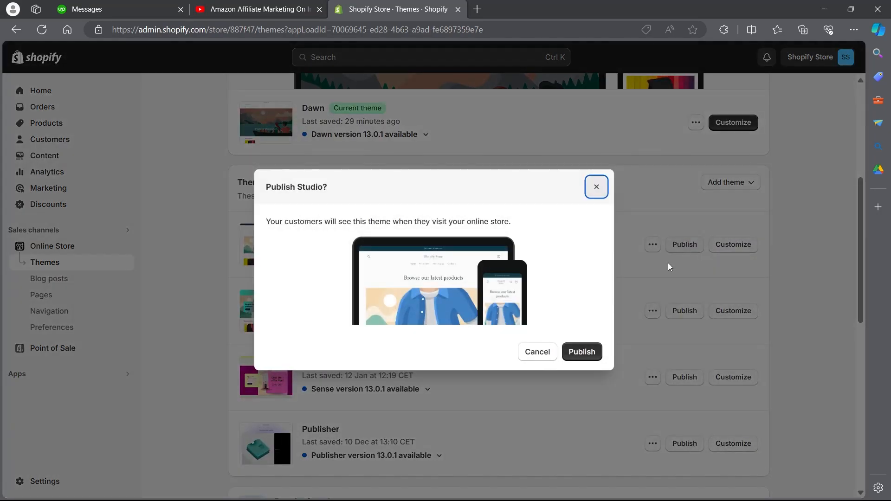
{"action": "left_click", "coordinate": [584, 352]}
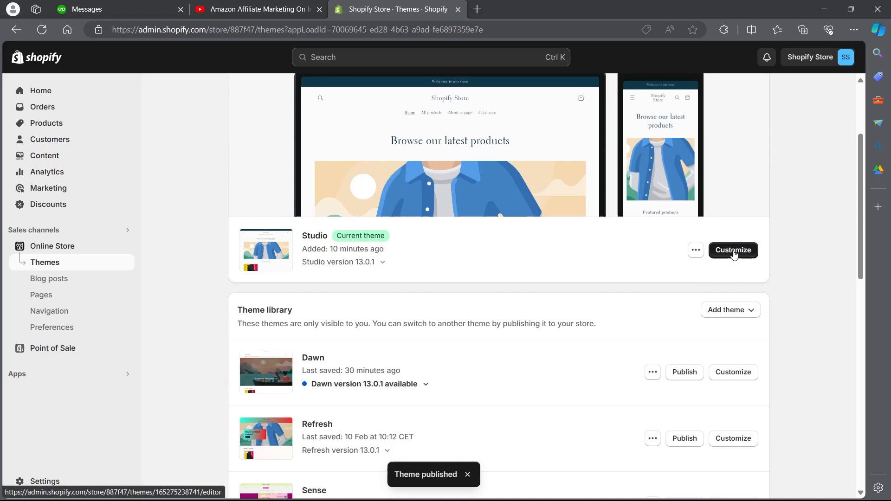
Step: Customize the Studio theme's header, trying the Middle center desktop logo position and then setting it to Top left
{"action": "left_click", "coordinate": [733, 252]}
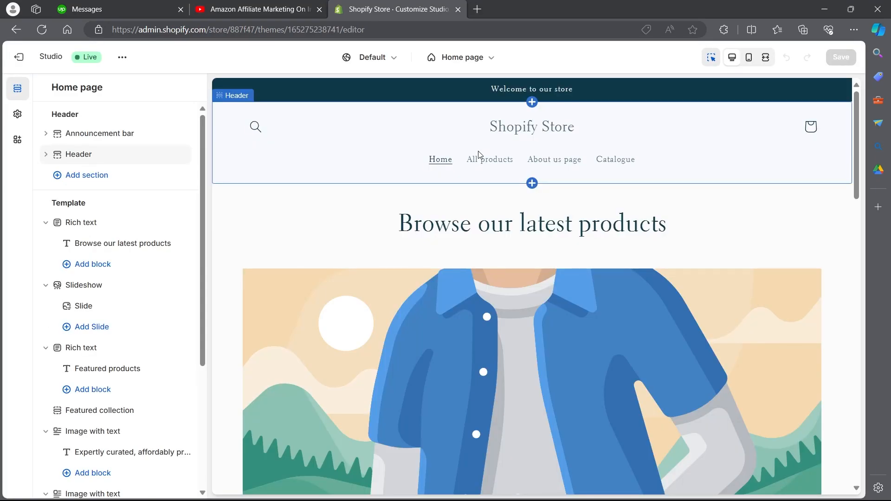
{"action": "left_click", "coordinate": [379, 138]}
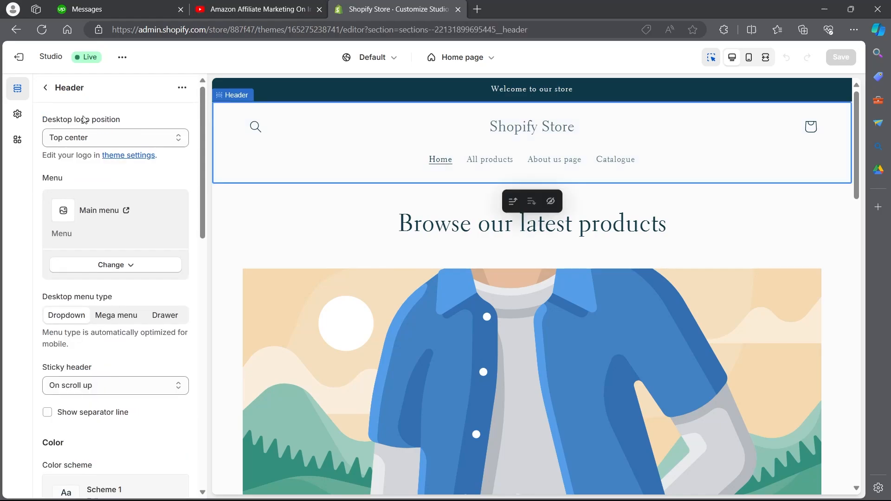
{"action": "left_click", "coordinate": [74, 138]}
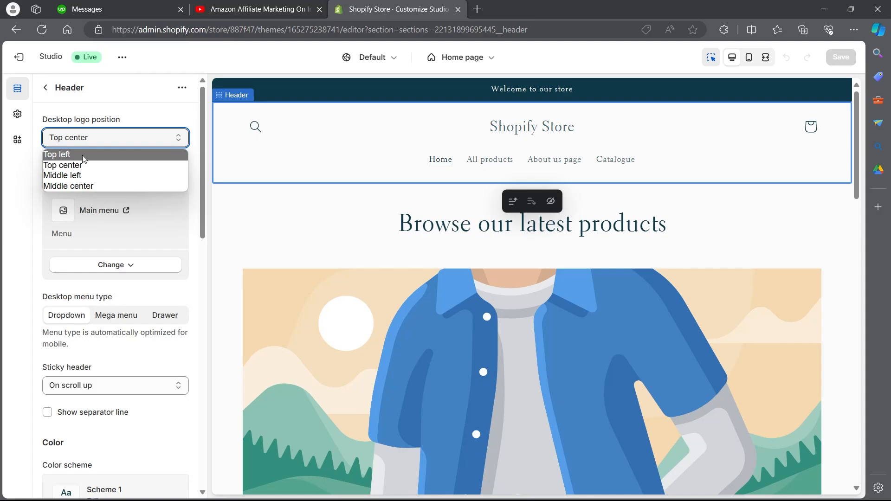
{"action": "left_click", "coordinate": [82, 186]}
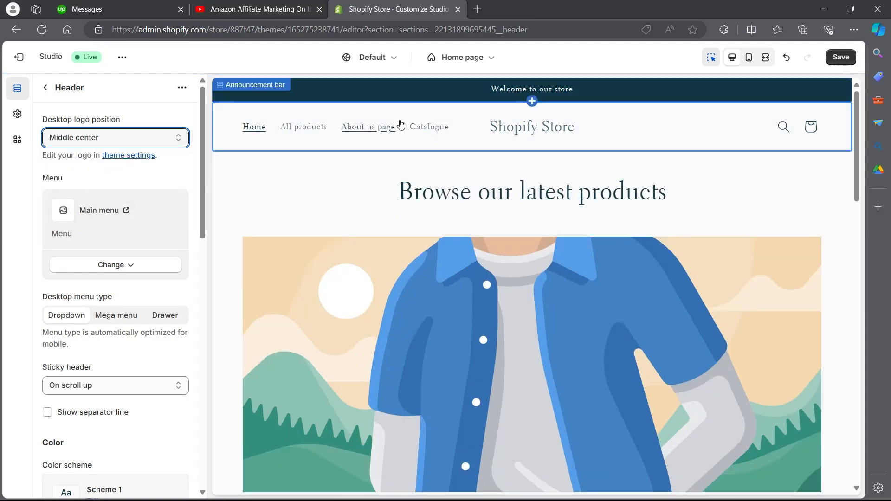
{"action": "left_click", "coordinate": [162, 139]}
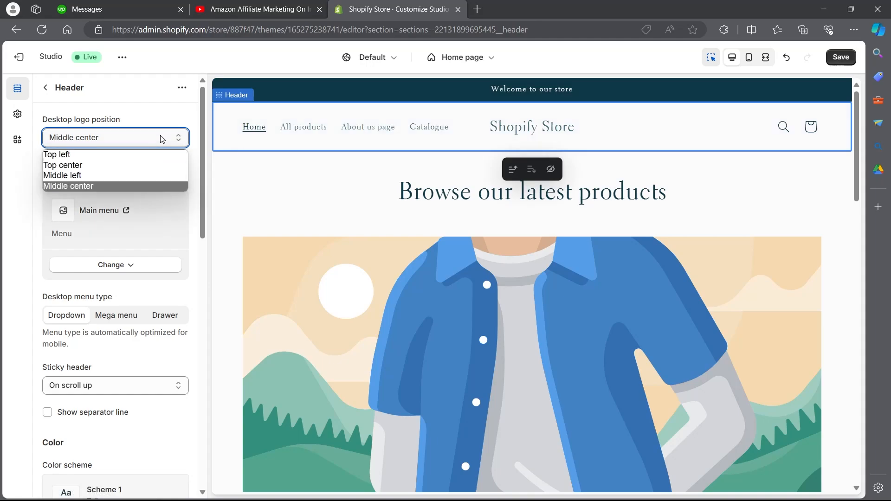
{"action": "left_click", "coordinate": [130, 158]}
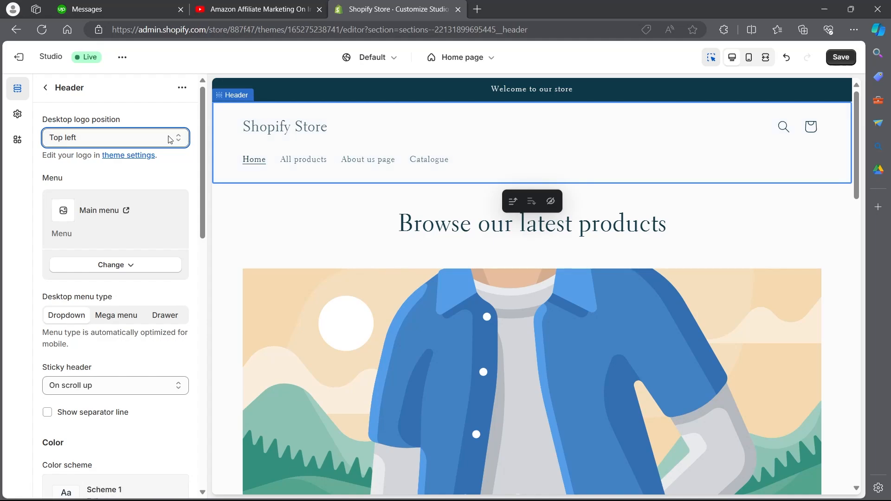
Step: Open the header's Main menu for editing and remove its About us page item
{"action": "scroll", "coordinate": [117, 146], "scroll_direction": "down", "scroll_amount": 2}
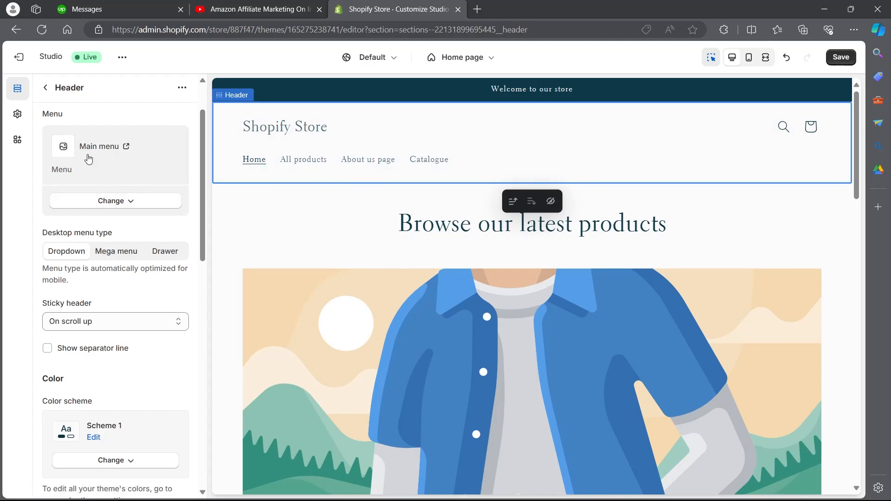
{"action": "left_click", "coordinate": [127, 146]}
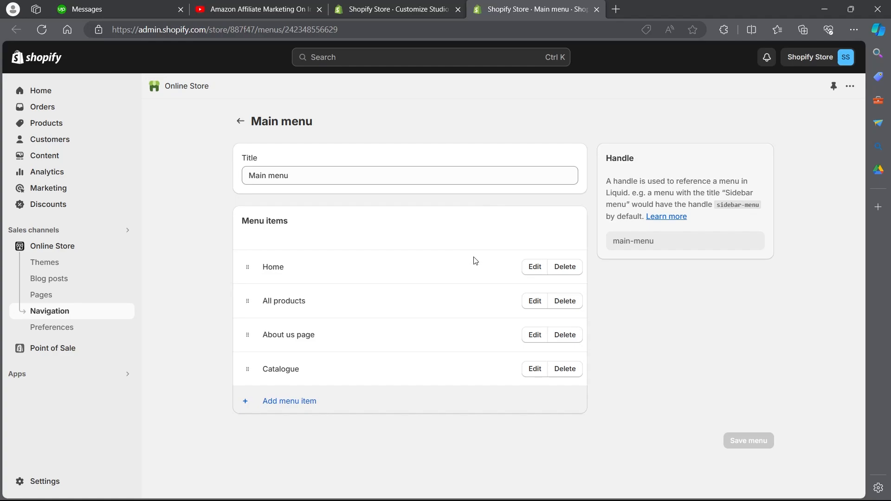
{"action": "left_click", "coordinate": [403, 5]}
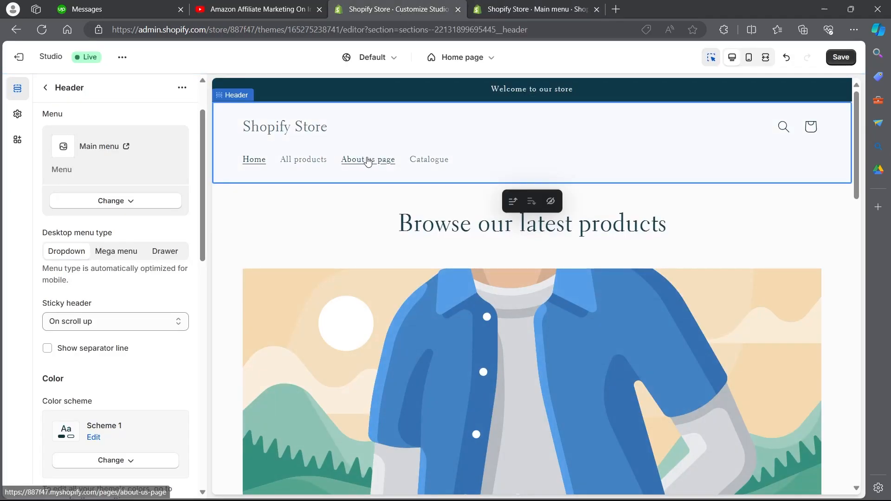
{"action": "left_click", "coordinate": [534, 5]}
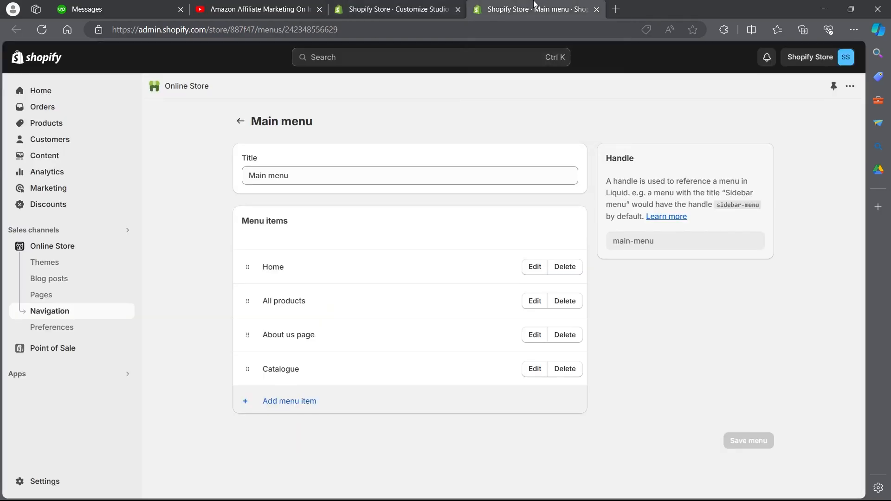
{"action": "left_click", "coordinate": [565, 335]}
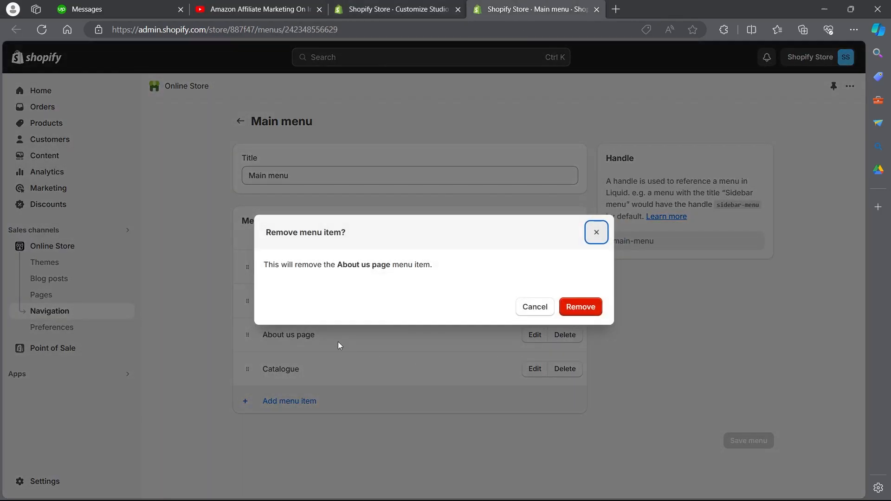
{"action": "left_click", "coordinate": [580, 310]}
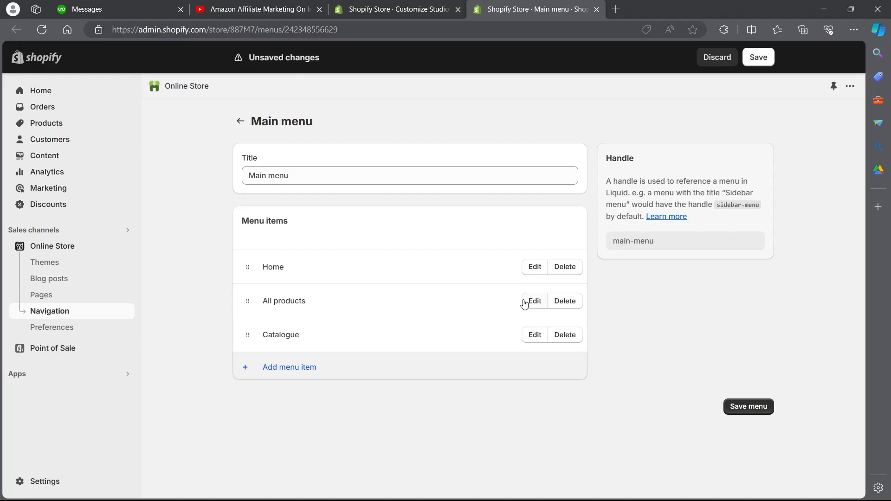
Step: Add a menu item named "anything" linked to the Magnetic Bottle Bag product, save the menu and return to the theme editor
{"action": "left_click", "coordinate": [283, 371]}
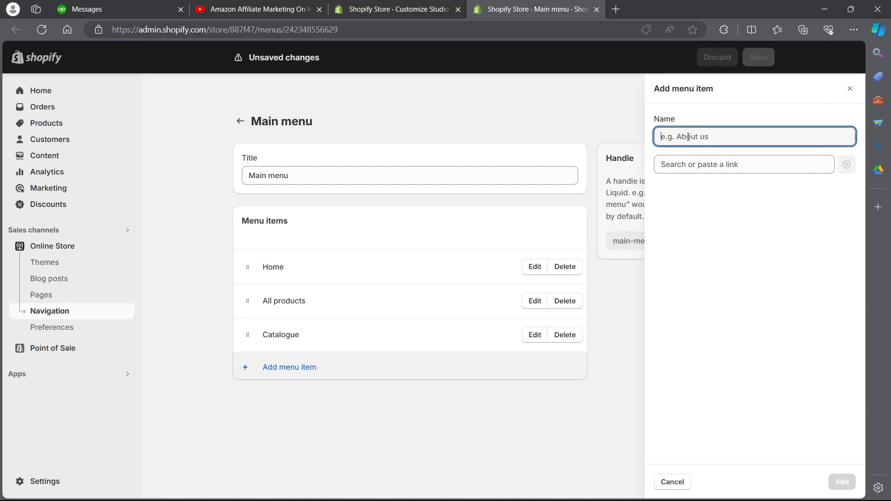
{"action": "type", "text": "anything"}
{"action": "left_click", "coordinate": [726, 168]}
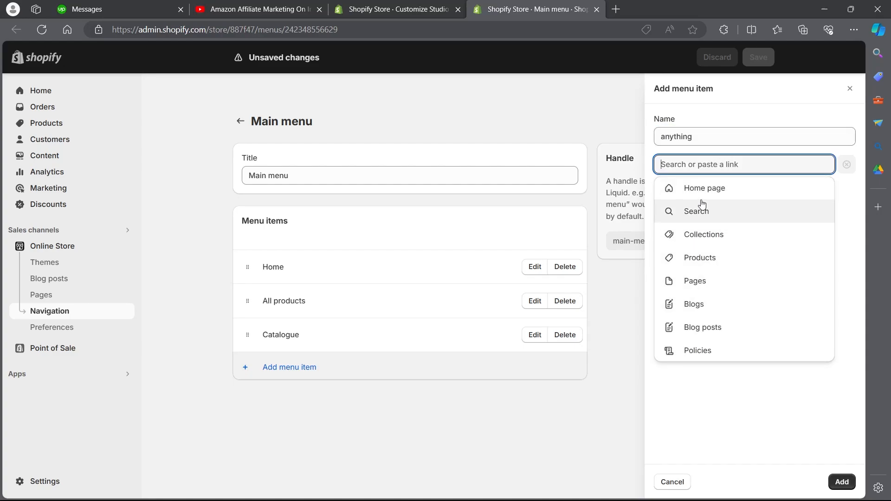
{"action": "left_click", "coordinate": [710, 258]}
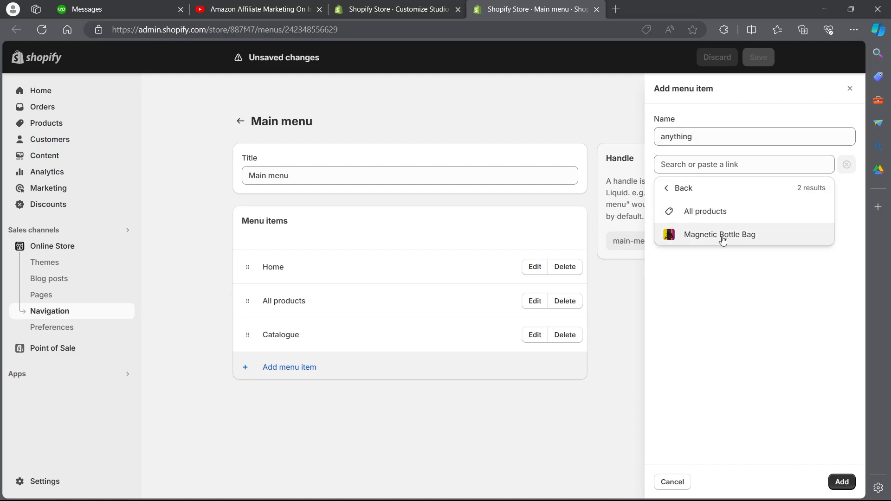
{"action": "left_click", "coordinate": [742, 236]}
{"action": "key", "text": "Return"}
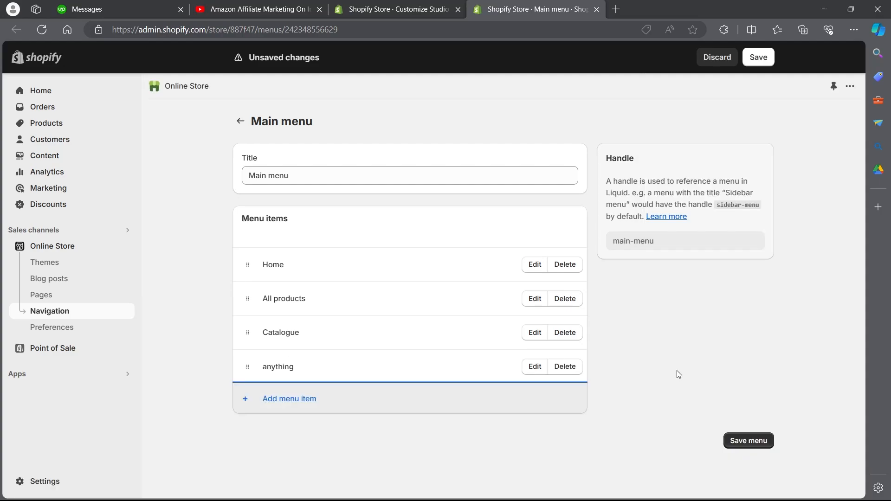
{"action": "left_click", "coordinate": [747, 441]}
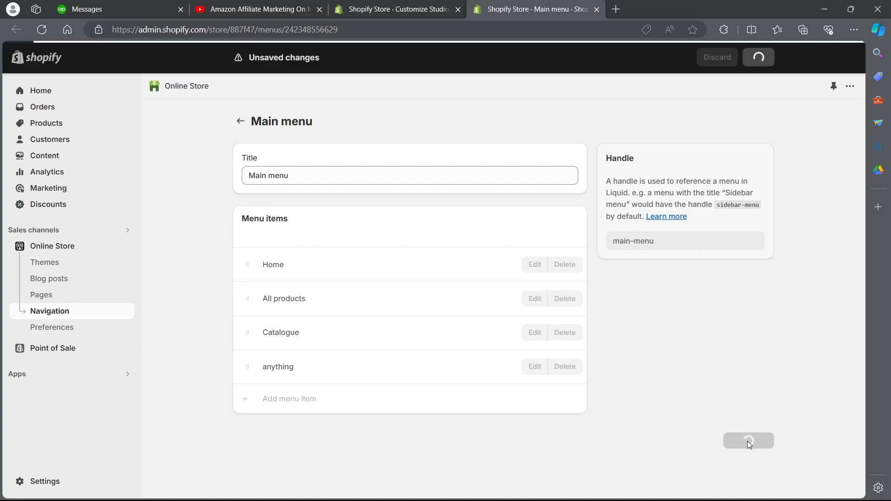
{"action": "left_click", "coordinate": [597, 10]}
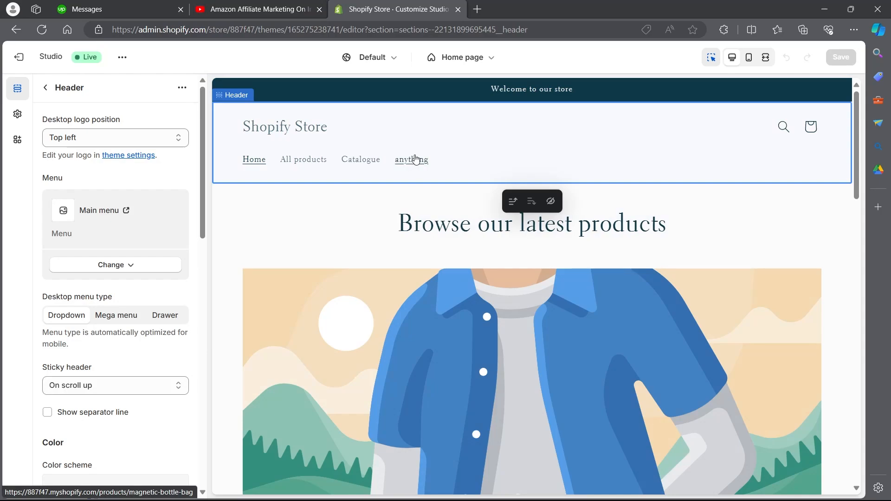
Step: Preview the Drawer desktop menu type in the header, then set the menu type to Mega menu
{"action": "scroll", "coordinate": [413, 163], "scroll_direction": "down", "scroll_amount": 2}
{"action": "scroll", "coordinate": [341, 144], "scroll_direction": "up", "scroll_amount": 2}
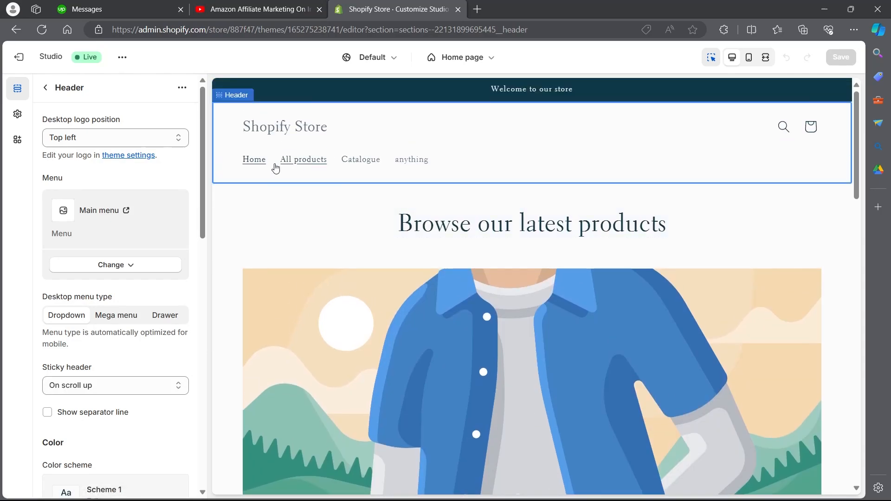
{"action": "scroll", "coordinate": [119, 259], "scroll_direction": "down", "scroll_amount": 3}
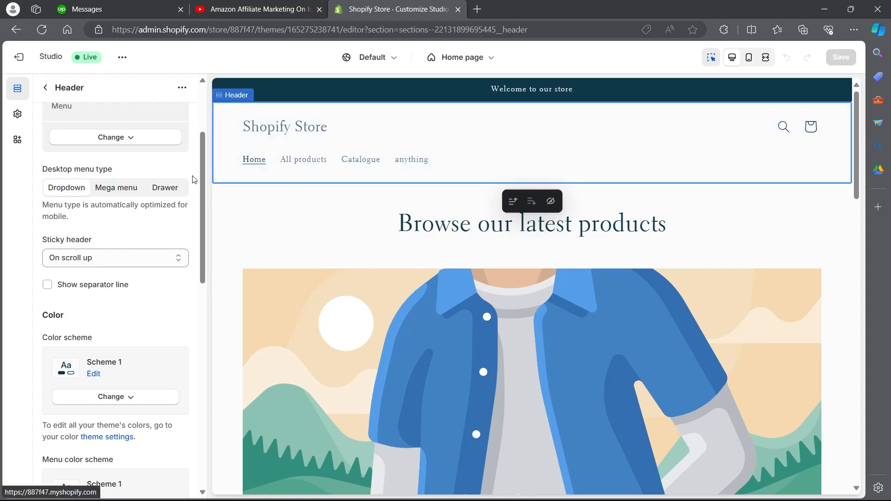
{"action": "left_click", "coordinate": [167, 188]}
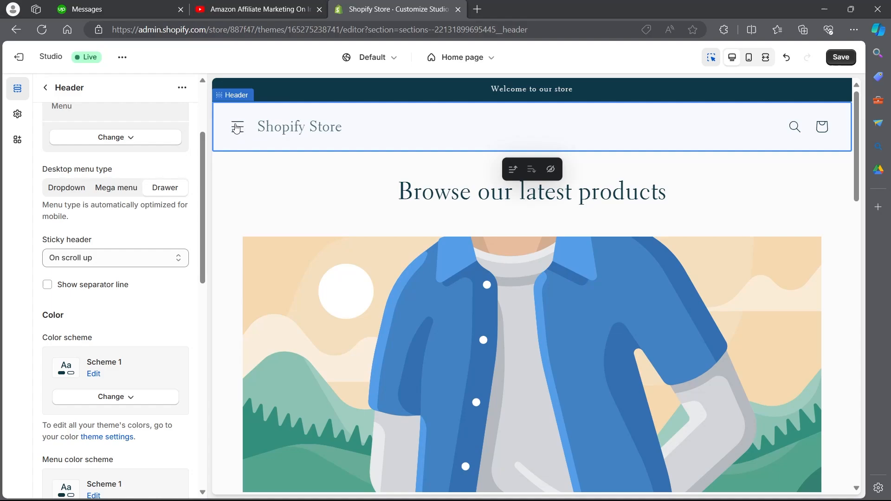
{"action": "left_click", "coordinate": [236, 127]}
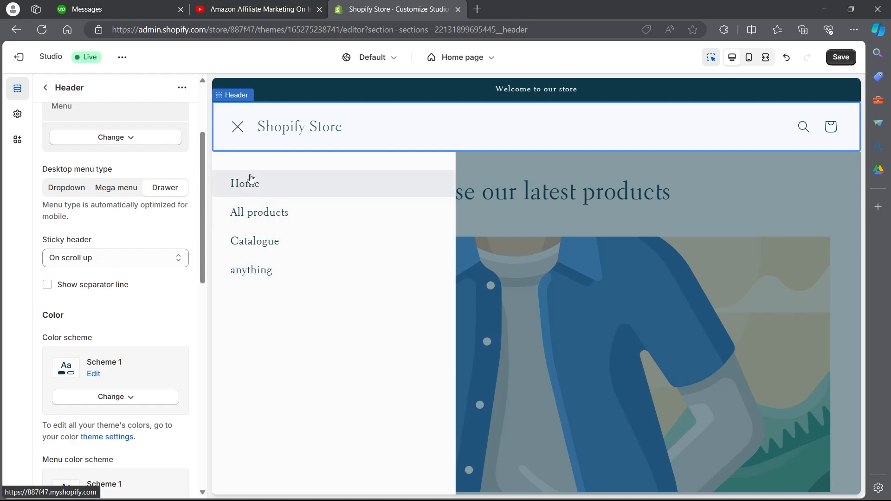
{"action": "left_click", "coordinate": [117, 189]}
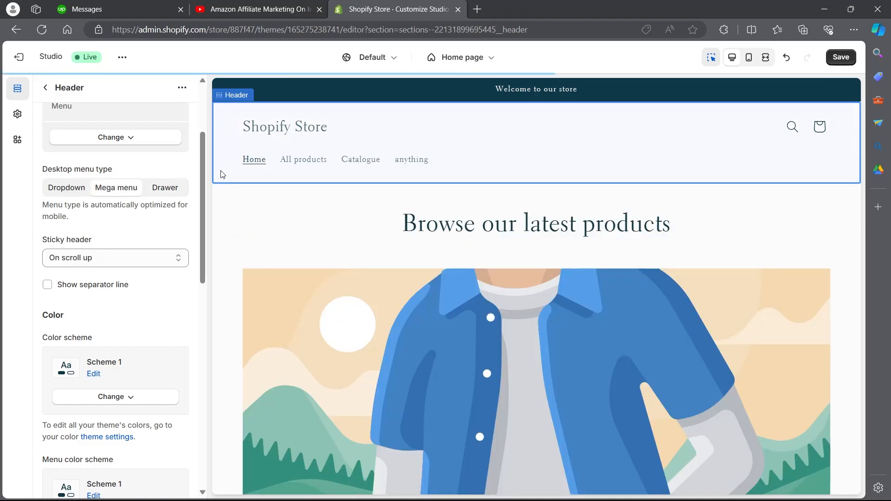
Step: Change the background of the header's color scheme, Scheme 1, to bright green #AAF63C
{"action": "left_click_drag", "start_coordinate": [201, 158], "coordinate": [188, 216]}
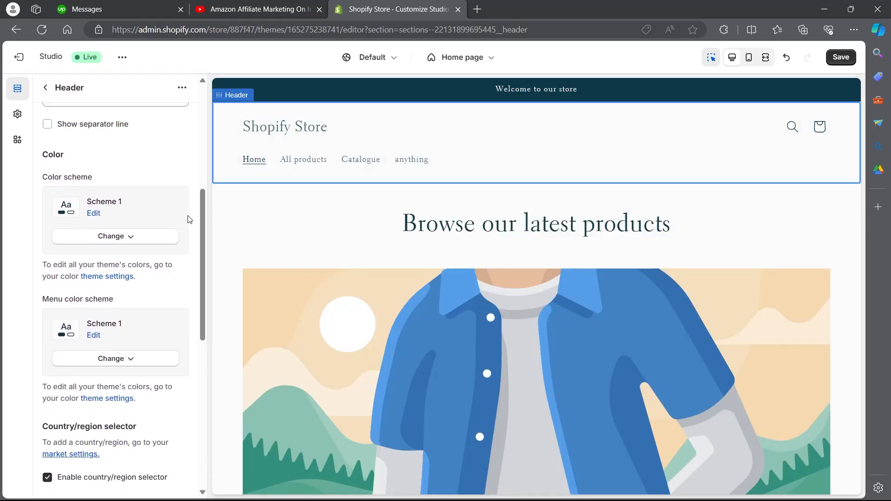
{"action": "left_click", "coordinate": [94, 213]}
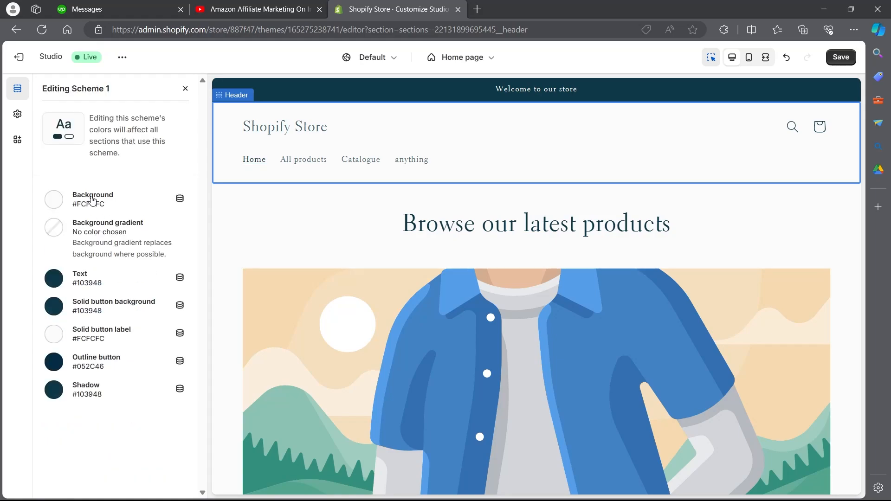
{"action": "left_click", "coordinate": [57, 201]}
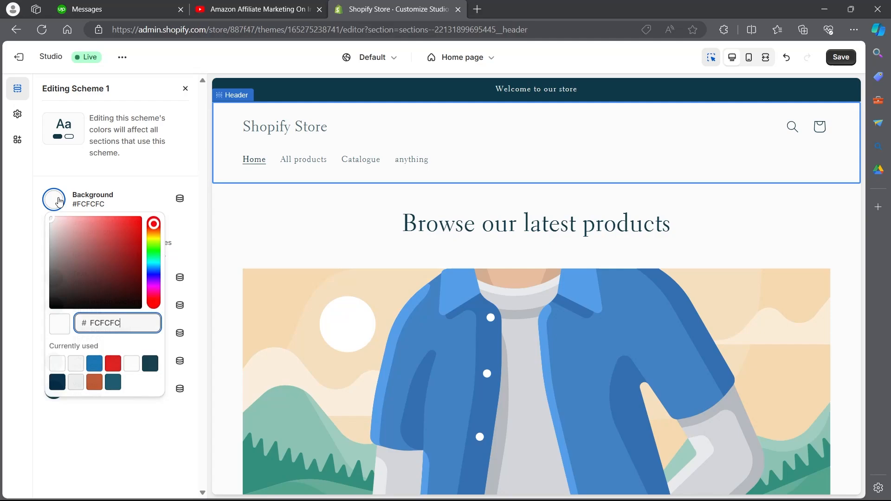
{"action": "left_click", "coordinate": [72, 226]}
{"action": "mouse_move", "coordinate": [73, 226]}
{"action": "left_mouse_down"}
{"action": "mouse_move", "coordinate": [119, 221]}
{"action": "mouse_move", "coordinate": [154, 240]}
{"action": "left_mouse_up"}
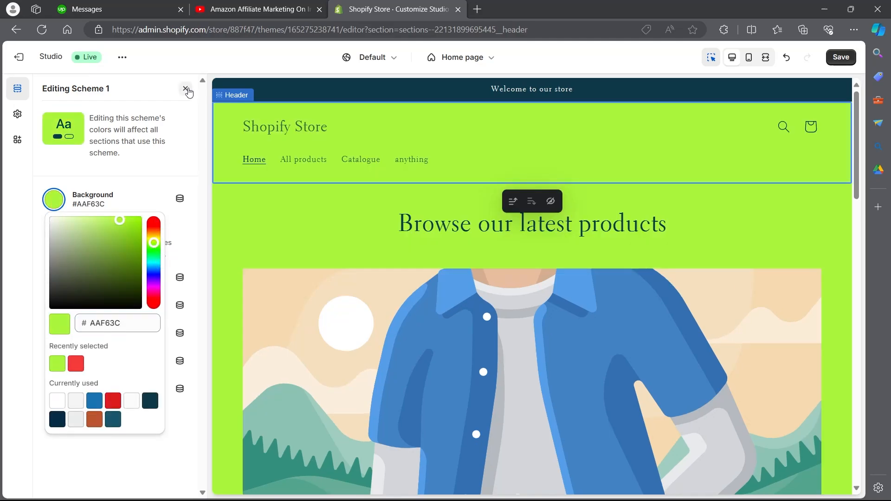
Step: Apply the preset green-to-yellow linear gradient as Scheme 1's background gradient and return to the header settings
{"action": "left_click", "coordinate": [185, 88]}
{"action": "left_click", "coordinate": [93, 216]}
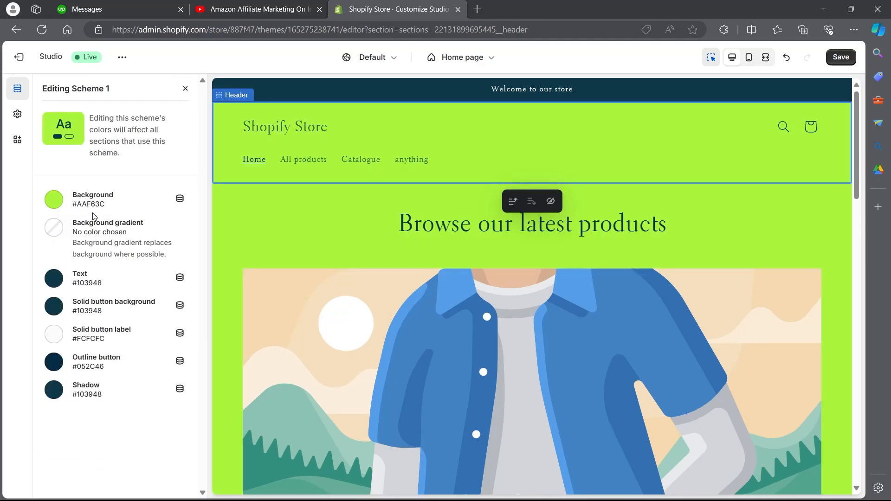
{"action": "left_click", "coordinate": [57, 234]}
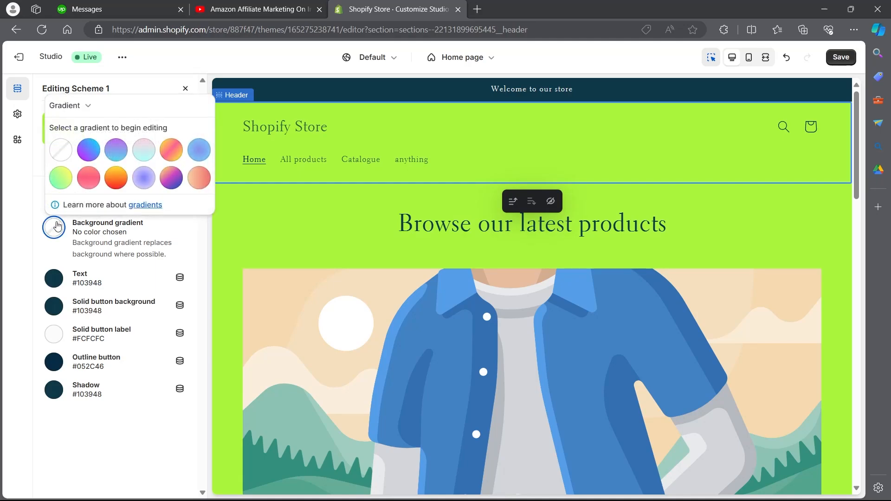
{"action": "left_click", "coordinate": [63, 182]}
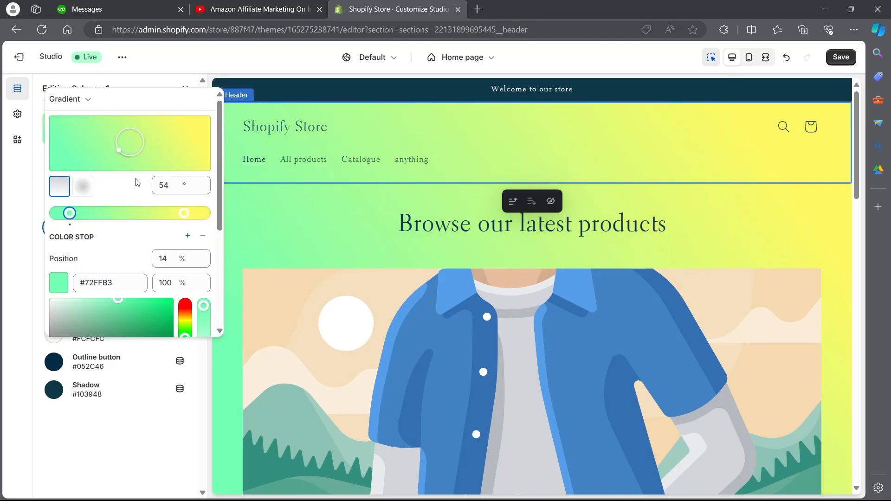
{"action": "left_click", "coordinate": [137, 447]}
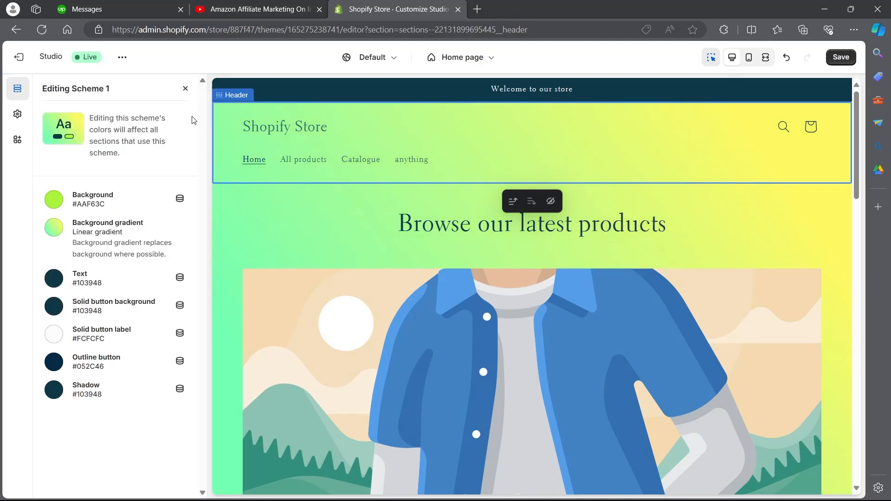
{"action": "left_click", "coordinate": [185, 88]}
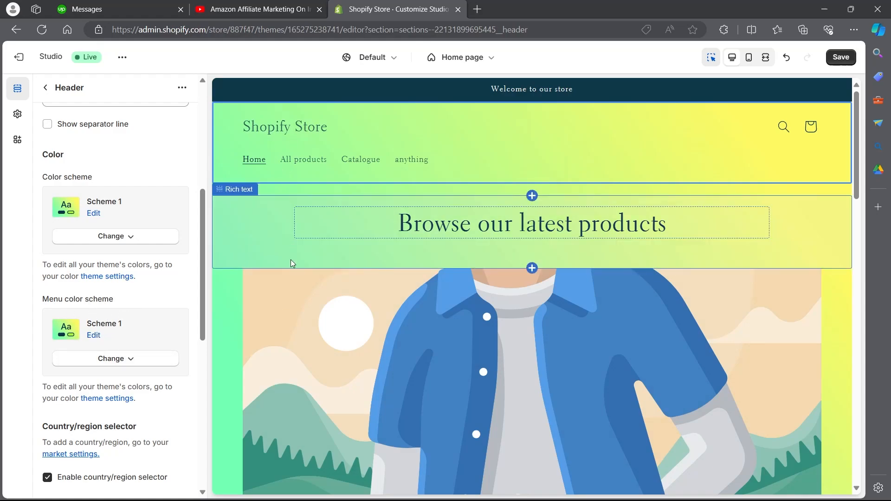
Step: Change the header's color scheme to Scheme 2, leaving the menu color scheme alone
{"action": "scroll", "coordinate": [121, 325], "scroll_direction": "down", "scroll_amount": 1}
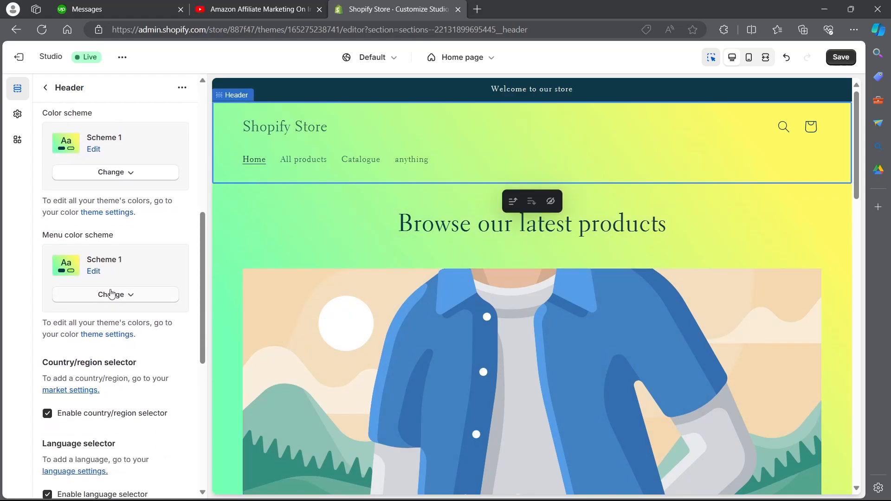
{"action": "scroll", "coordinate": [98, 279], "scroll_direction": "up", "scroll_amount": 1}
{"action": "left_click", "coordinate": [128, 237]}
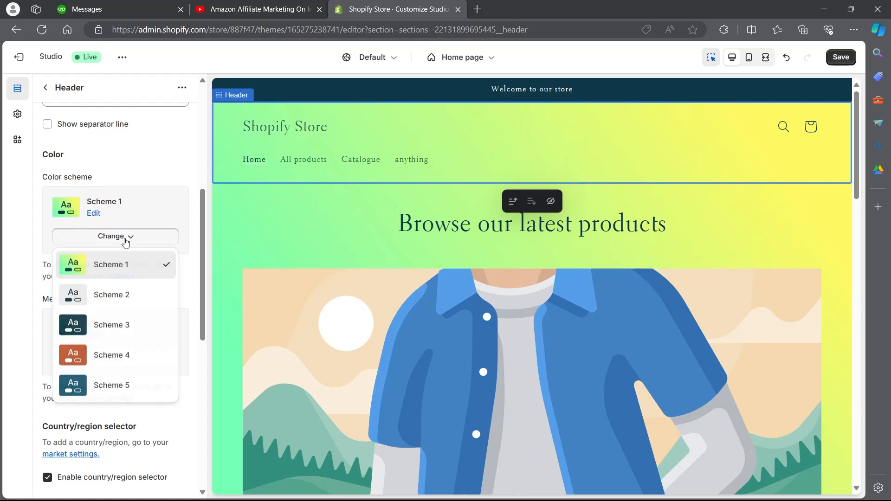
{"action": "left_click", "coordinate": [121, 303]}
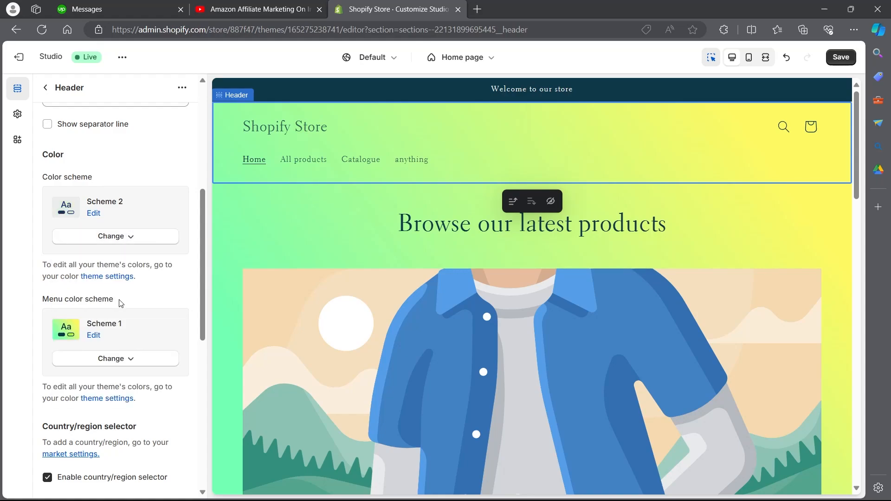
Step: Edit Scheme 2, setting its background to blue #0B6FD0, and return to the header settings
{"action": "left_click", "coordinate": [94, 215]}
{"action": "left_click", "coordinate": [54, 199]}
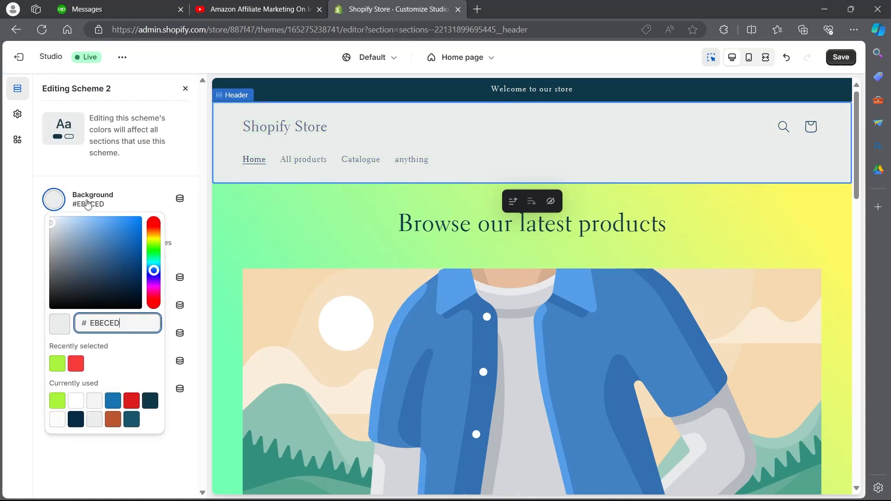
{"action": "left_click_drag", "start_coordinate": [109, 258], "coordinate": [137, 233]}
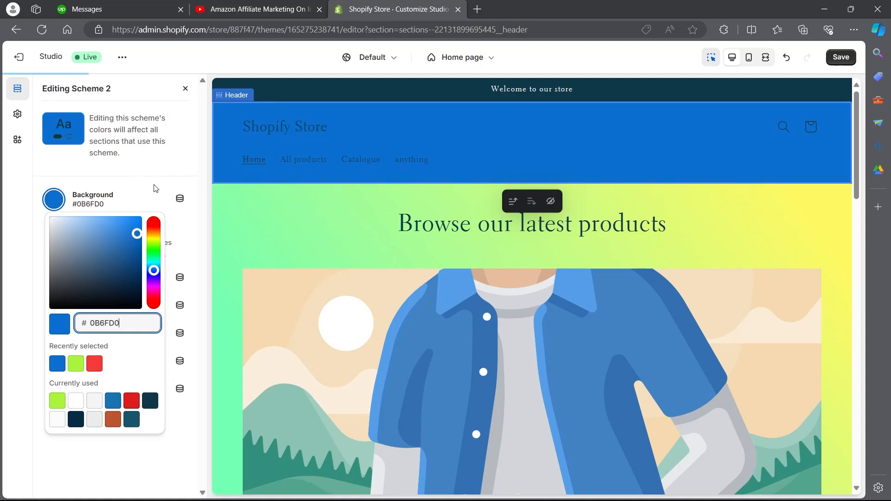
{"action": "left_click", "coordinate": [150, 186]}
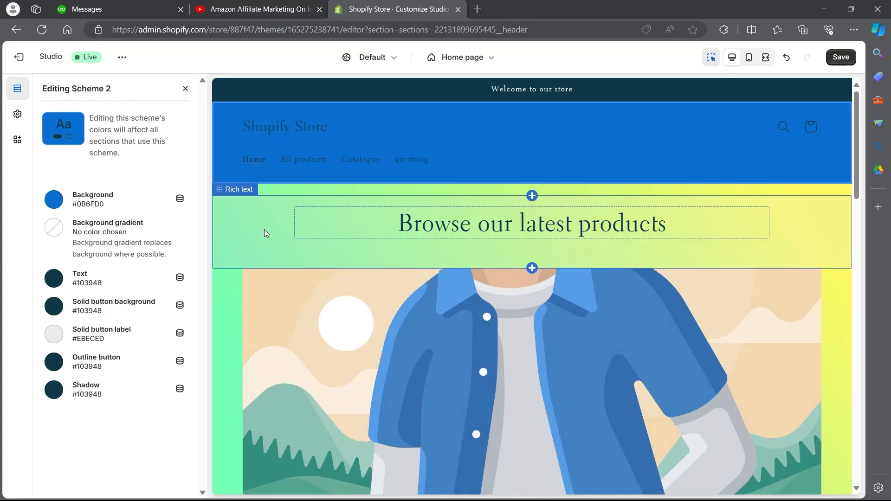
{"action": "left_click", "coordinate": [185, 88]}
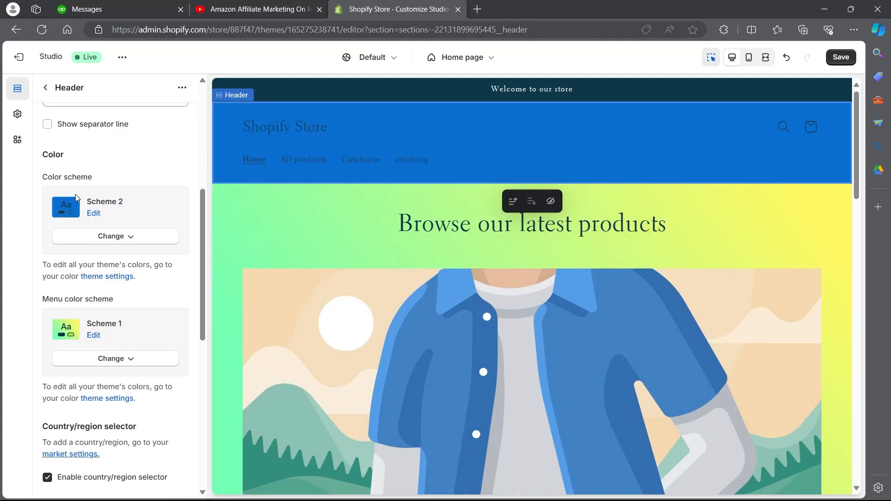
Step: Review the remaining header settings, including mobile layout, spacing and section padding, and save the theme changes
{"action": "scroll", "coordinate": [90, 210], "scroll_direction": "down", "scroll_amount": 10}
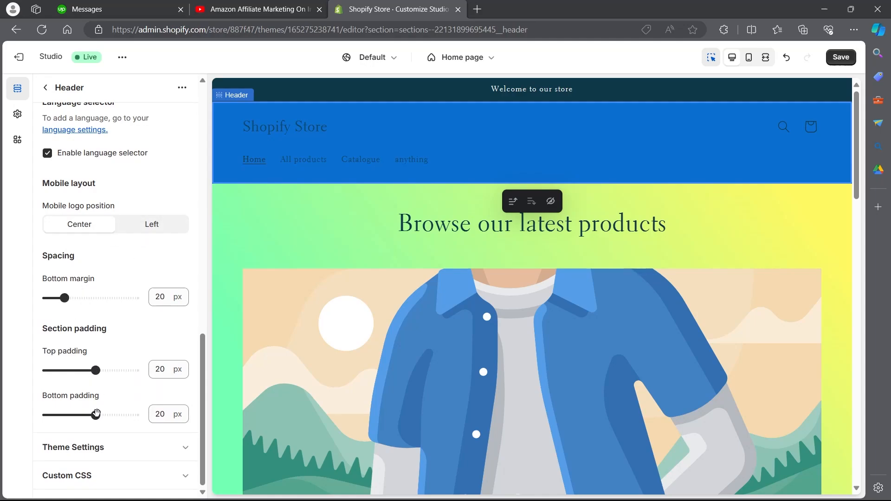
{"action": "left_click_drag", "start_coordinate": [200, 343], "coordinate": [208, 99]}
{"action": "scroll", "coordinate": [95, 370], "scroll_direction": "down", "scroll_amount": 10}
{"action": "left_click_drag", "start_coordinate": [202, 341], "coordinate": [207, 100]}
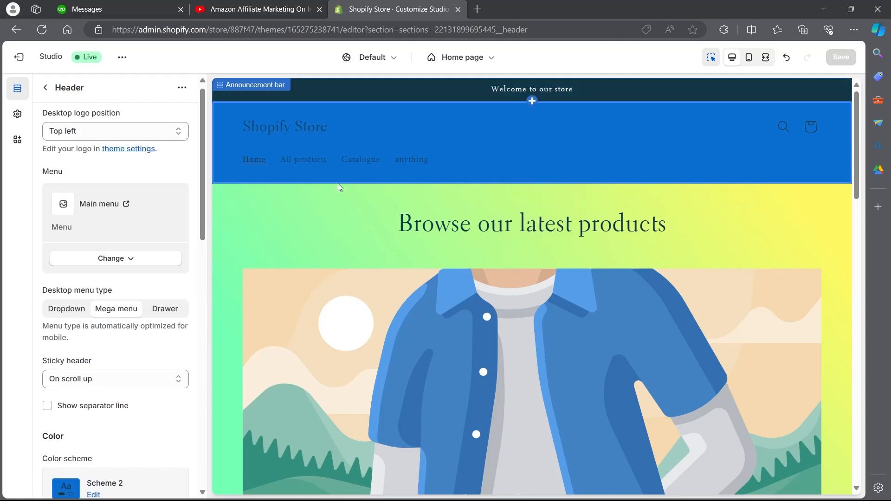
Step: Look through the home page preview, from the slideshow and featured products to the collage section
{"action": "scroll", "coordinate": [338, 195], "scroll_direction": "down", "scroll_amount": 2}
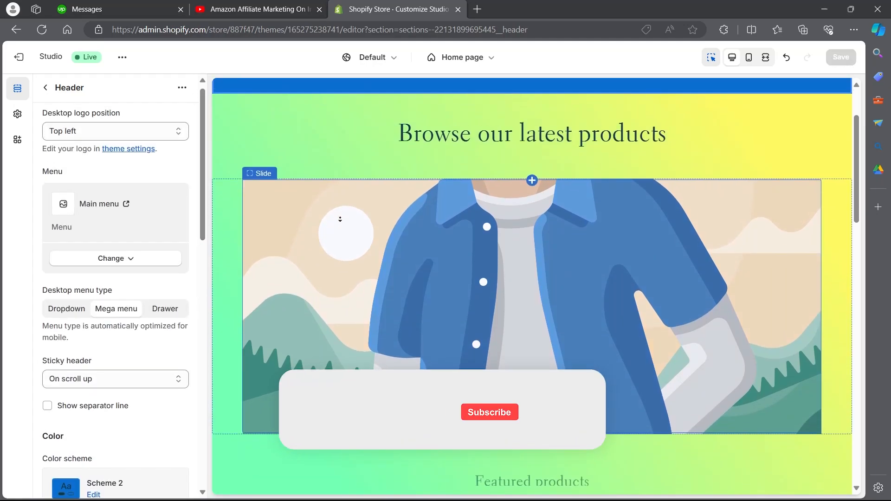
{"action": "scroll", "coordinate": [340, 219], "scroll_direction": "down", "scroll_amount": 7}
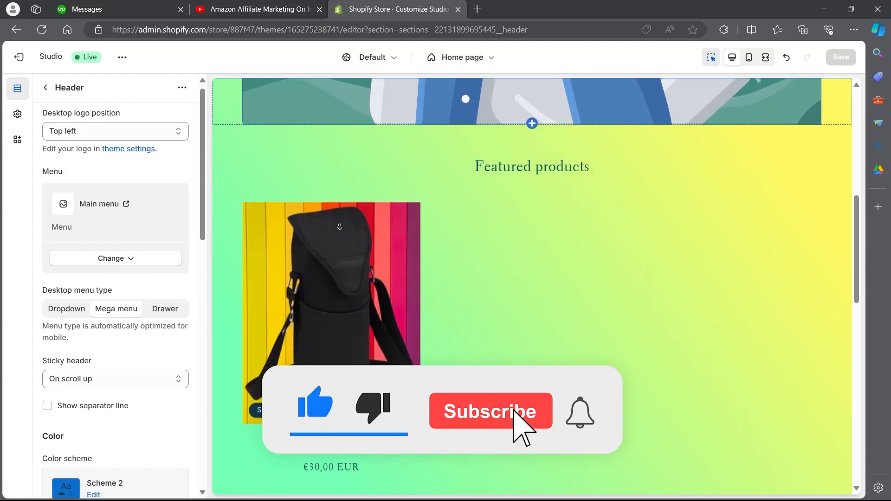
{"action": "scroll", "coordinate": [339, 226], "scroll_direction": "down", "scroll_amount": 8}
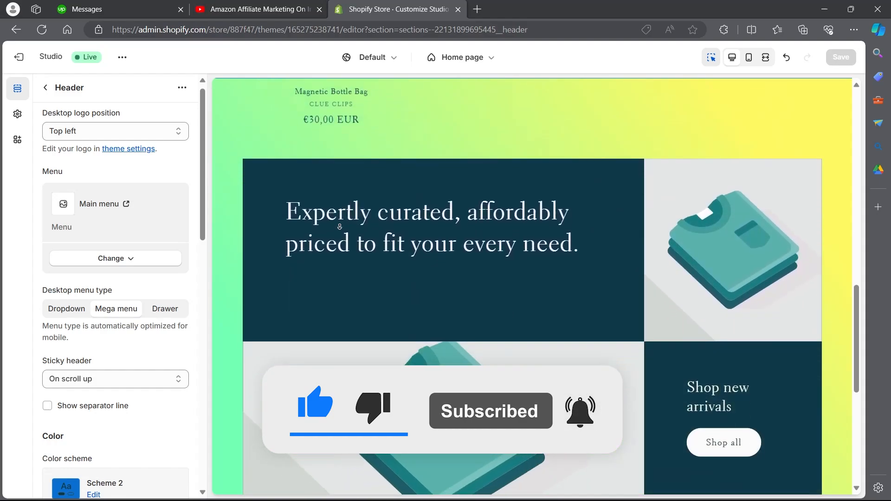